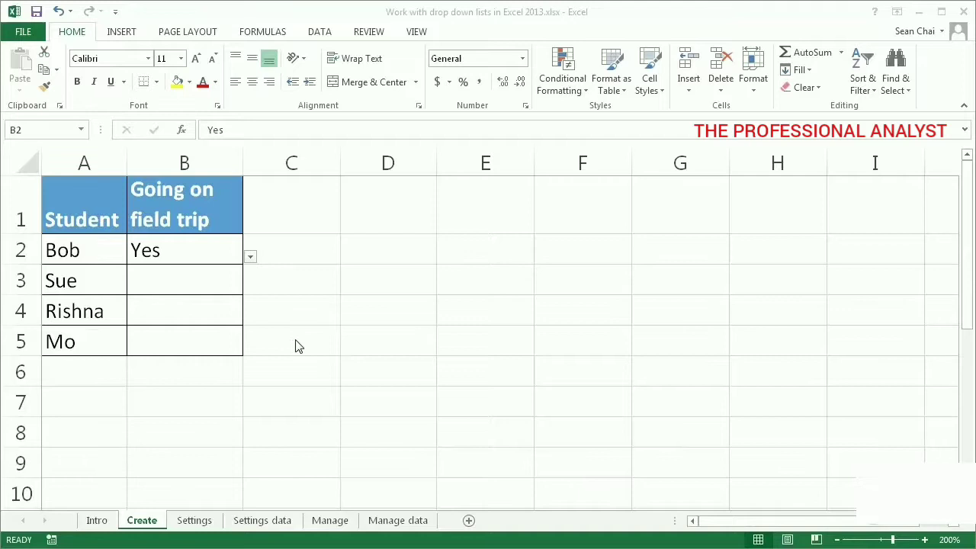
View the choices in the drop-down list of cell B2 on the Create sheet.
left_click(253, 263)
left_click(250, 258)
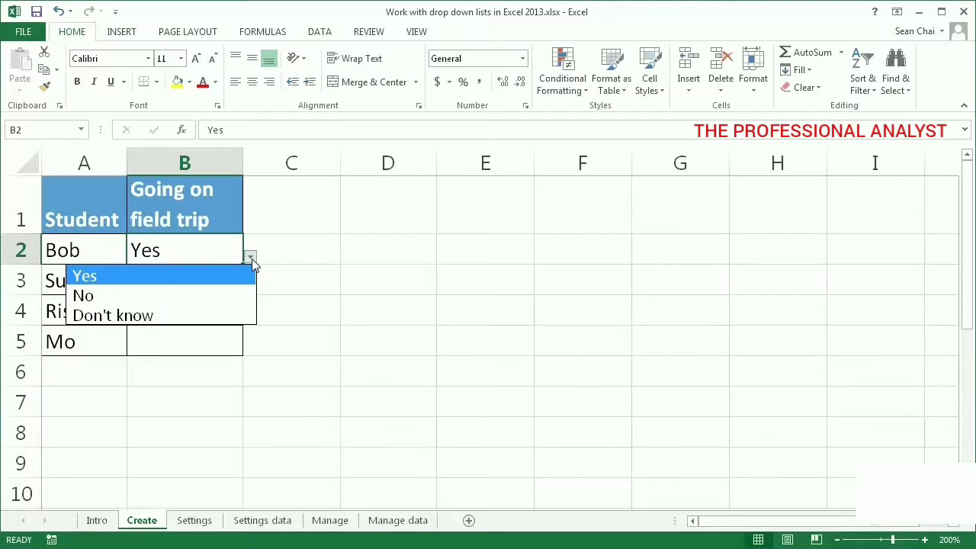
left_click(253, 260)
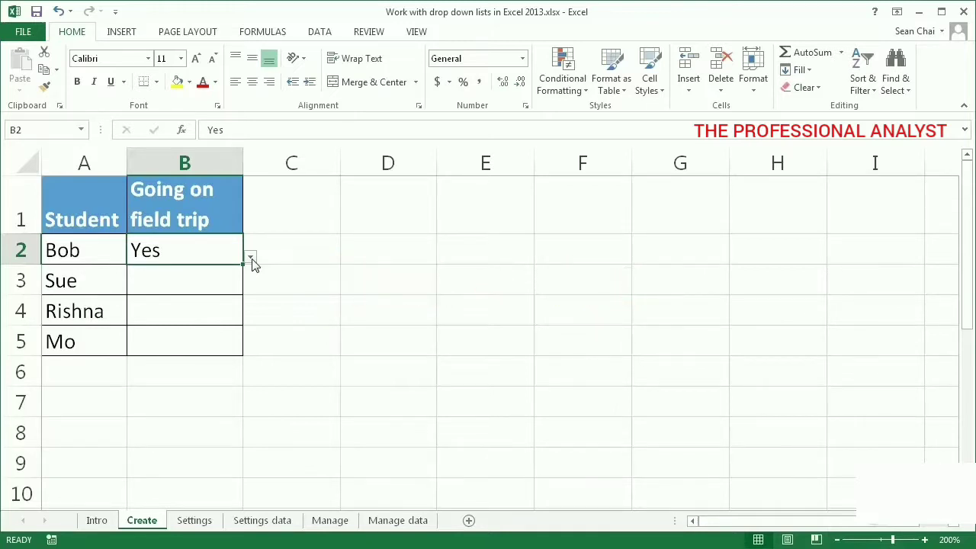
Try to enter YES in cell B3 as Sue's answer for the field trip.
left_click(209, 279)
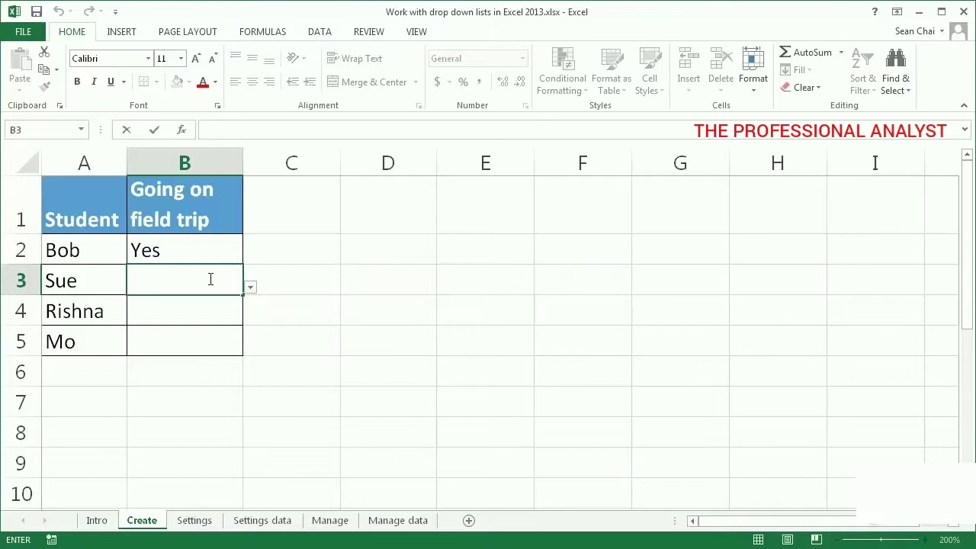
type("YES")
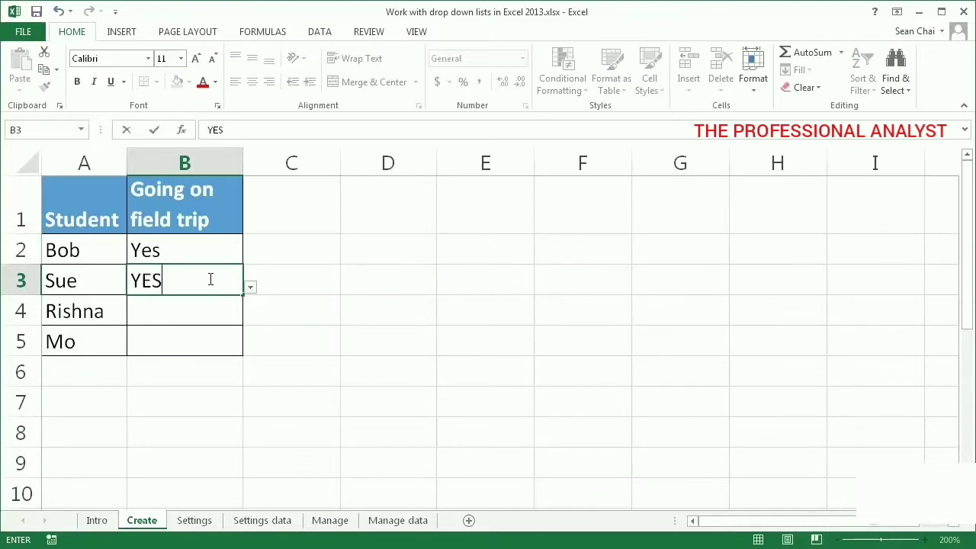
key("Return")
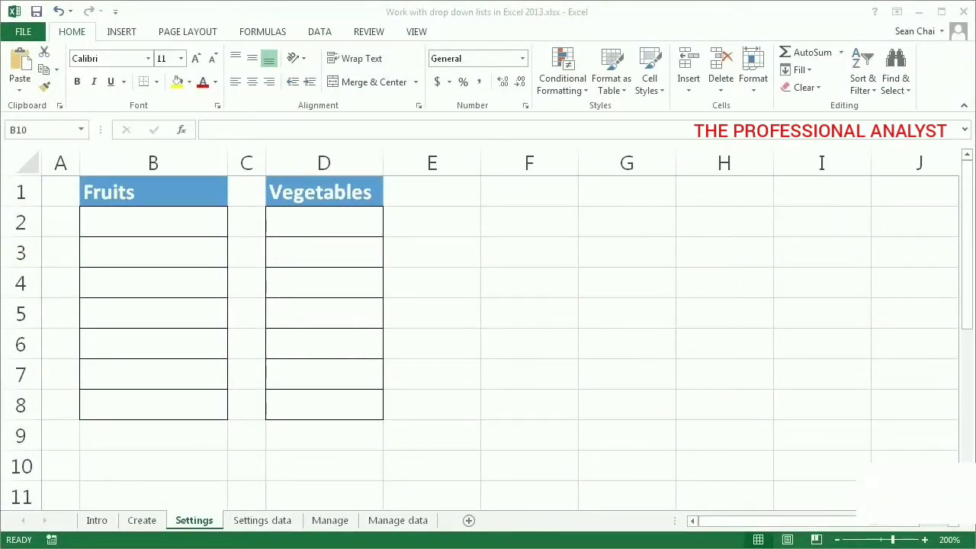
Give cell B2 under Fruits on the Settings sheet a List data validation with source ='Settings data'!$A$2:$A$5.
left_click(97, 222)
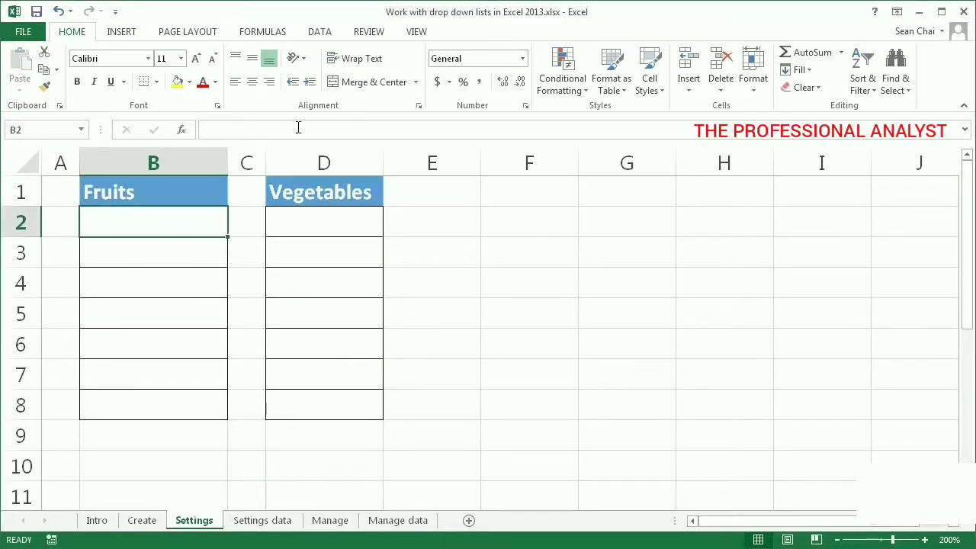
left_click(324, 33)
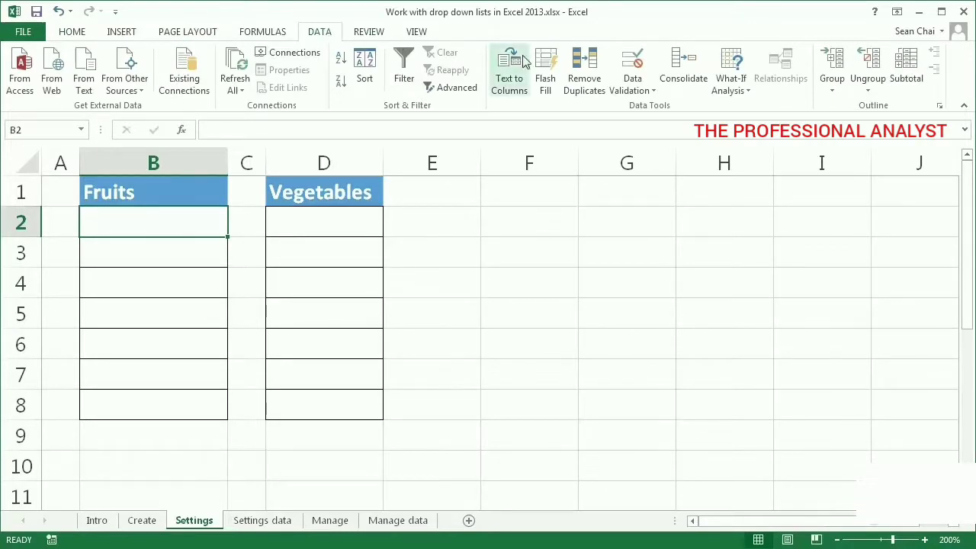
left_click(632, 65)
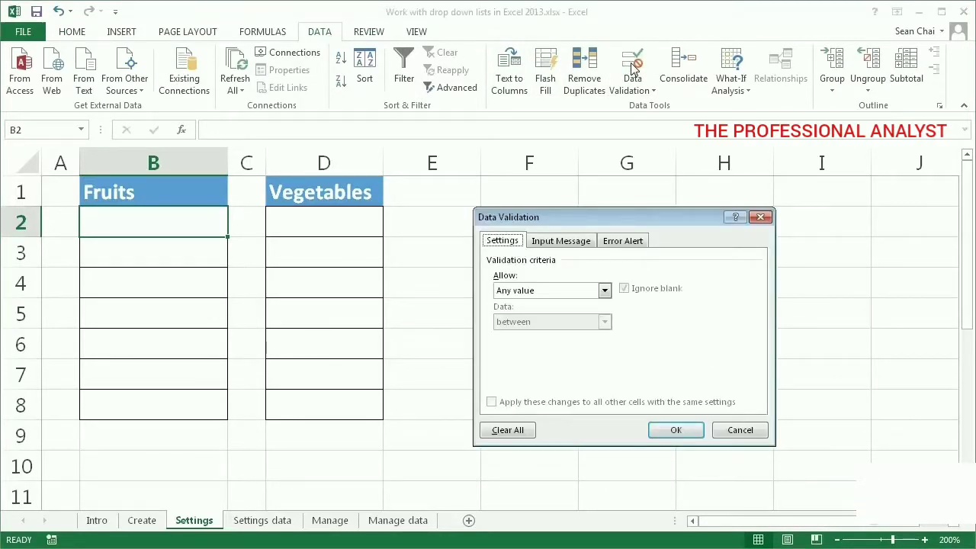
left_click(604, 291)
left_click(593, 334)
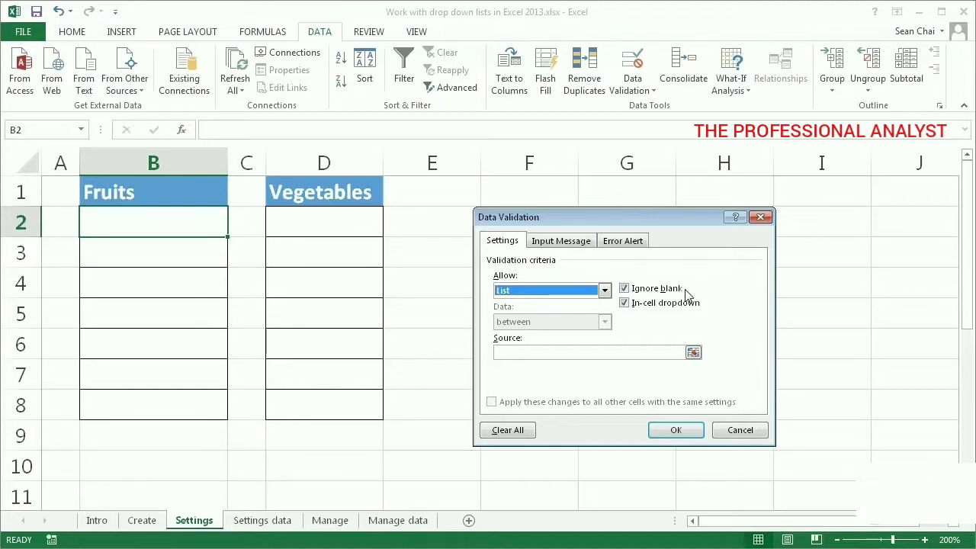
left_click(607, 350)
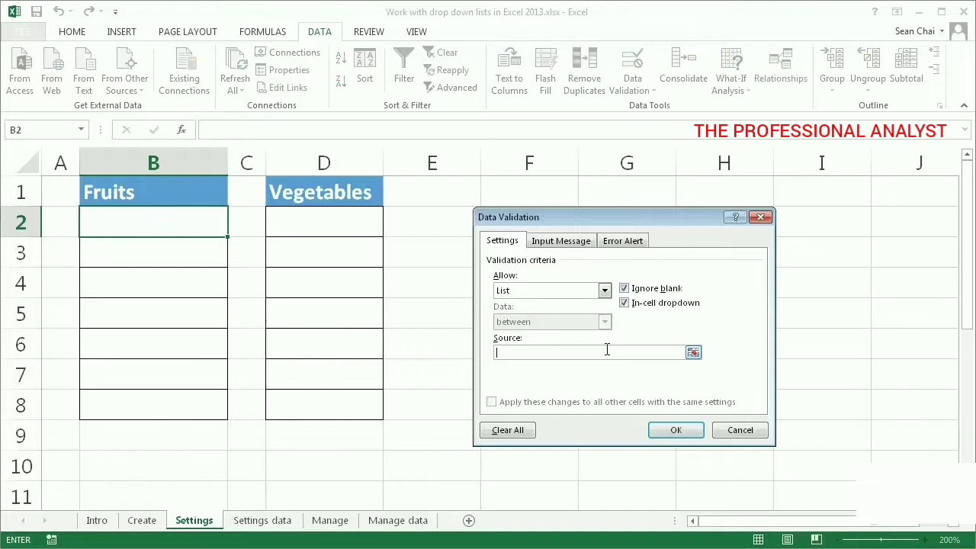
left_click(289, 523)
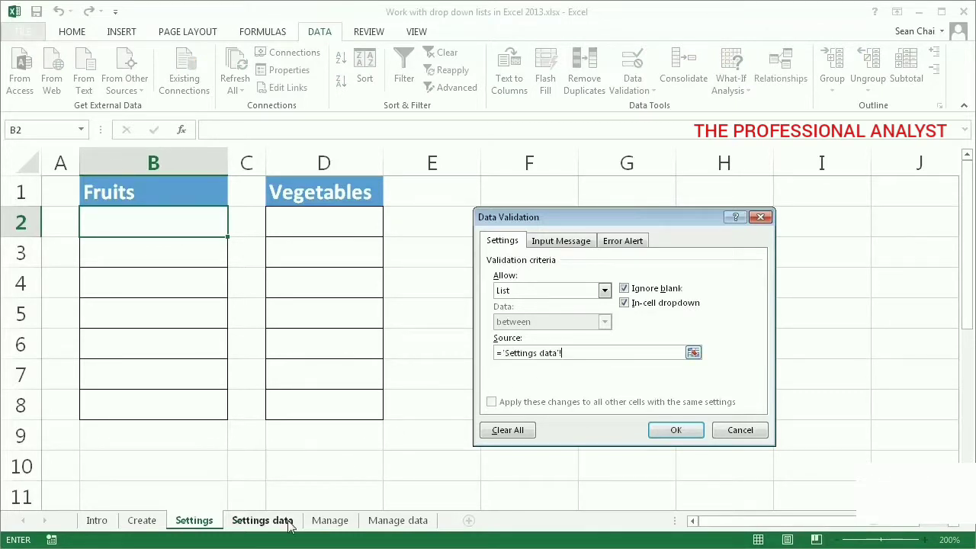
left_click_drag(145, 222, 142, 314)
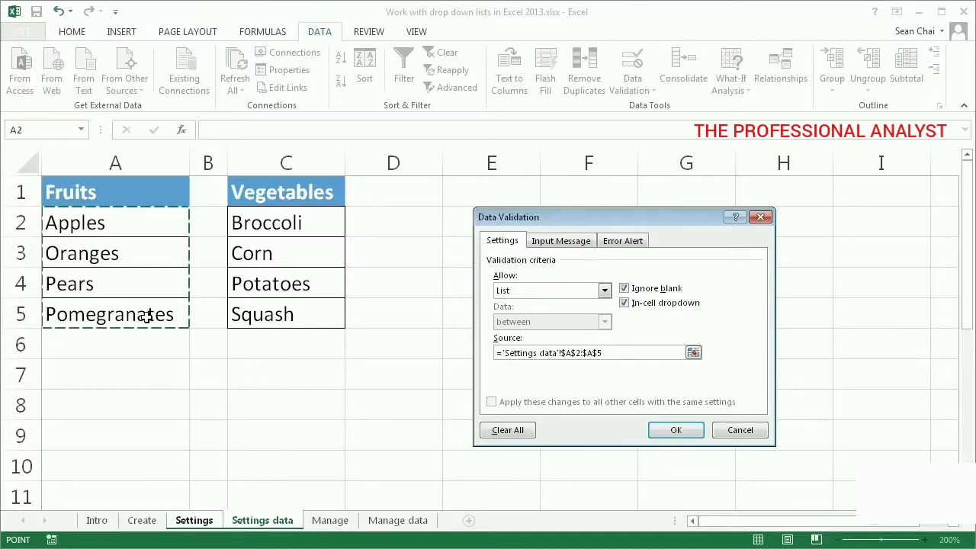
left_click(670, 432)
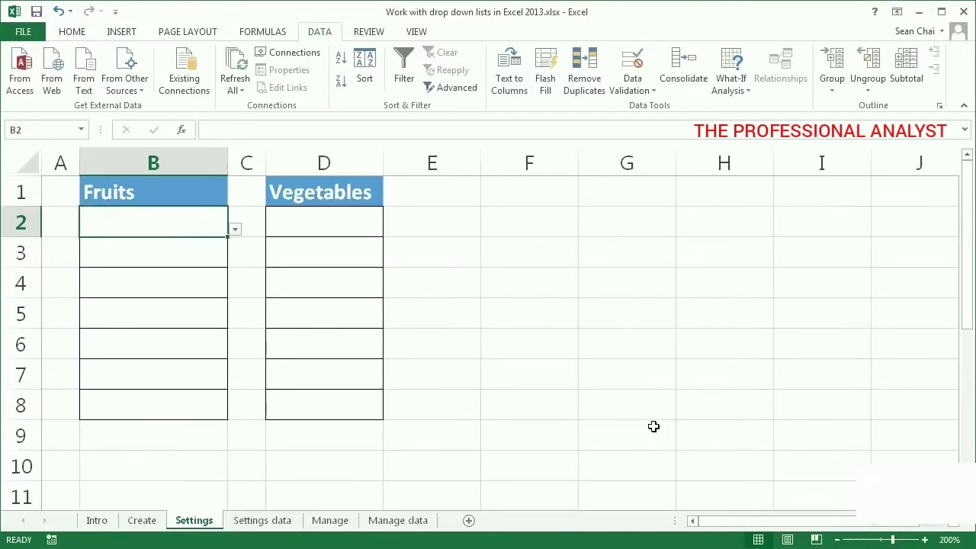
Test the drop-down list in B2 by choosing Apples, and clear the cell again.
left_click(236, 230)
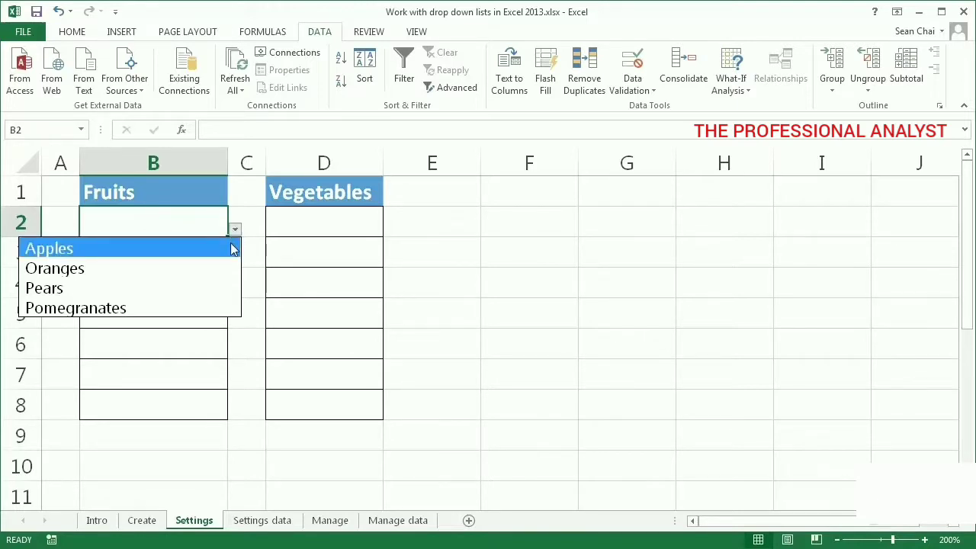
left_click(230, 243)
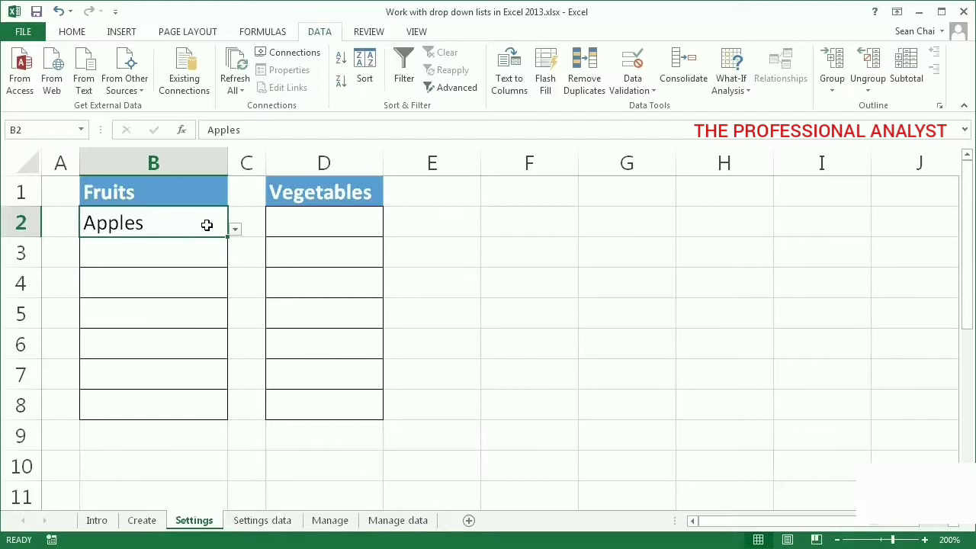
key("Delete")
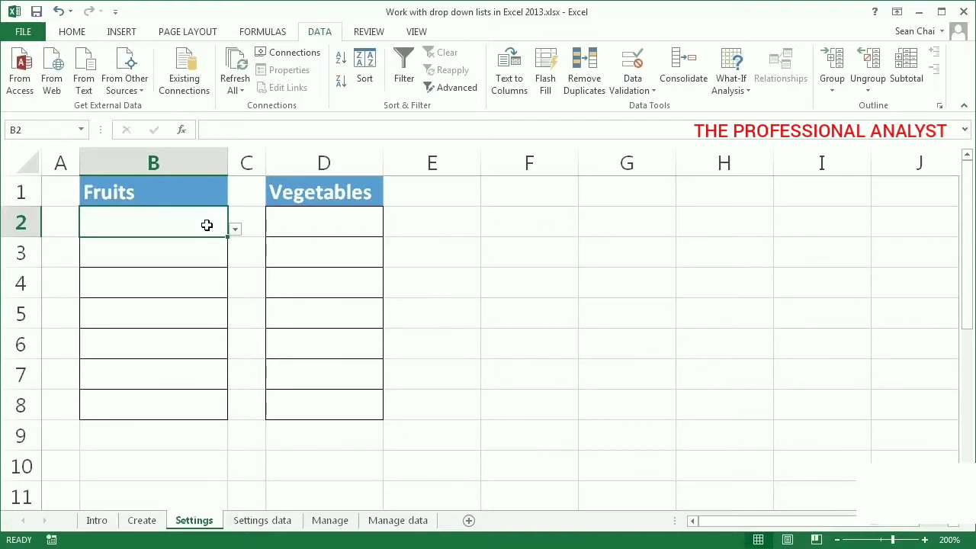
Copy the drop-down cell B2 to B3:B8 under Fruits and check the list in B5.
key("ctrl+c")
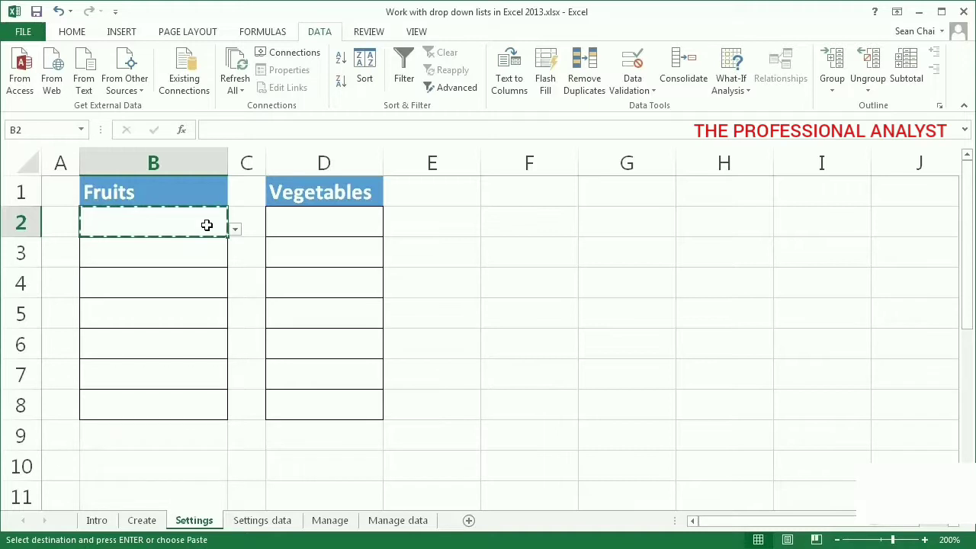
left_click_drag(196, 252, 186, 402)
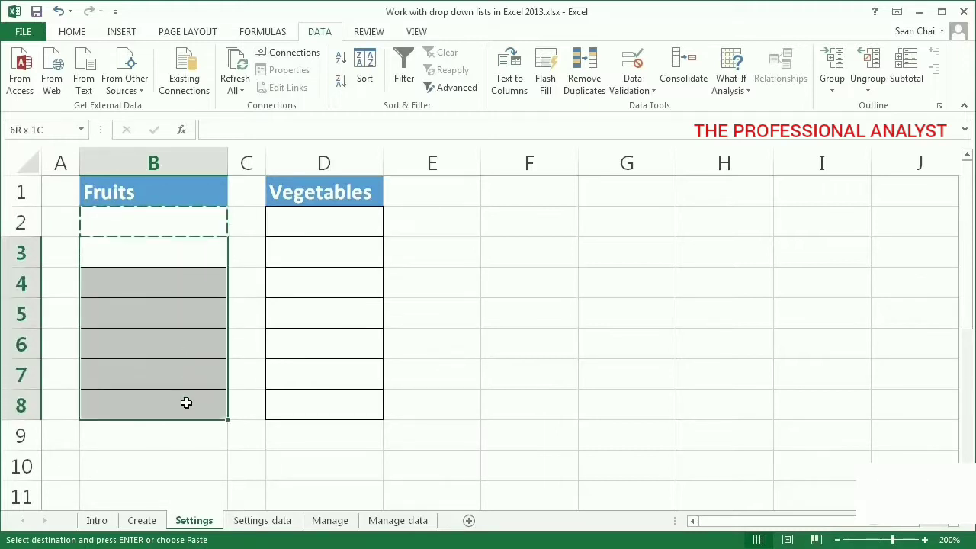
key("ctrl+v")
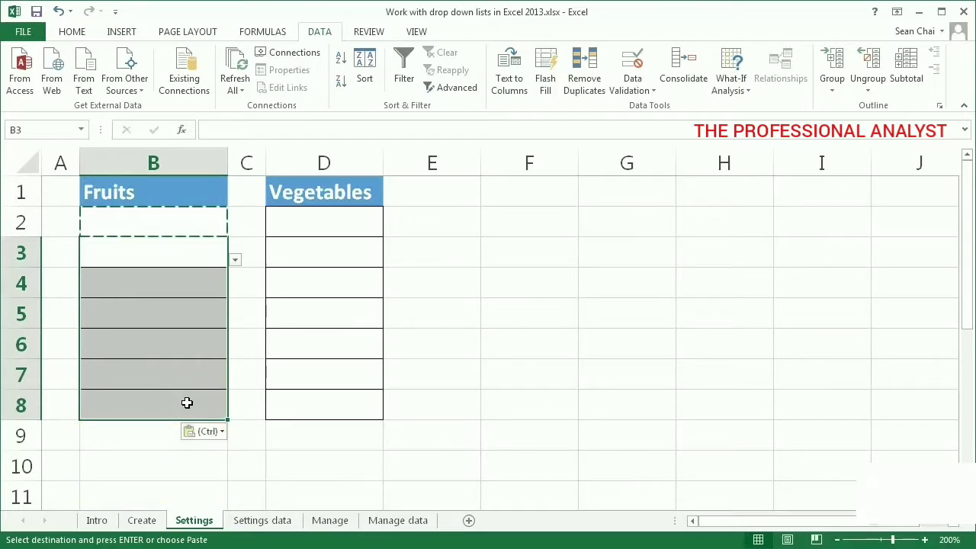
key("Escape")
left_click(207, 317)
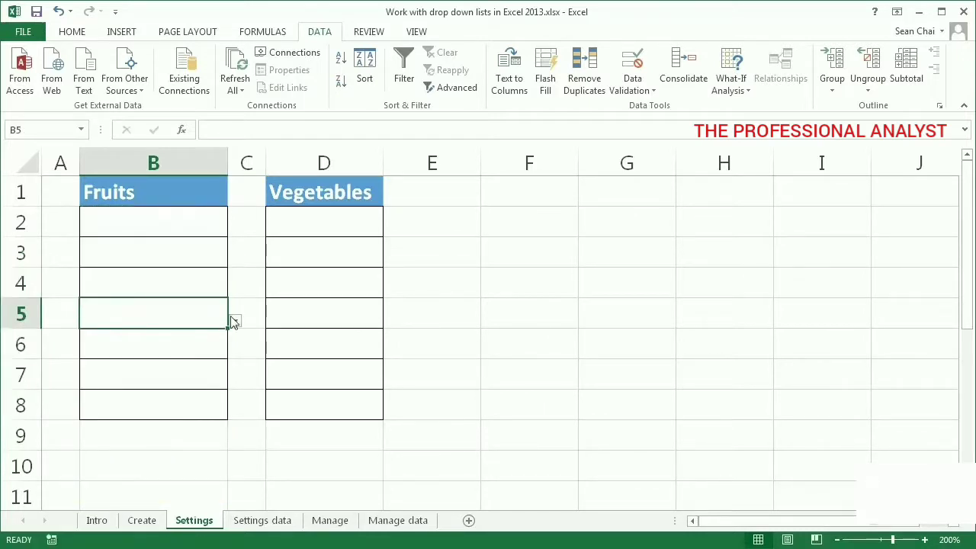
left_click(235, 321)
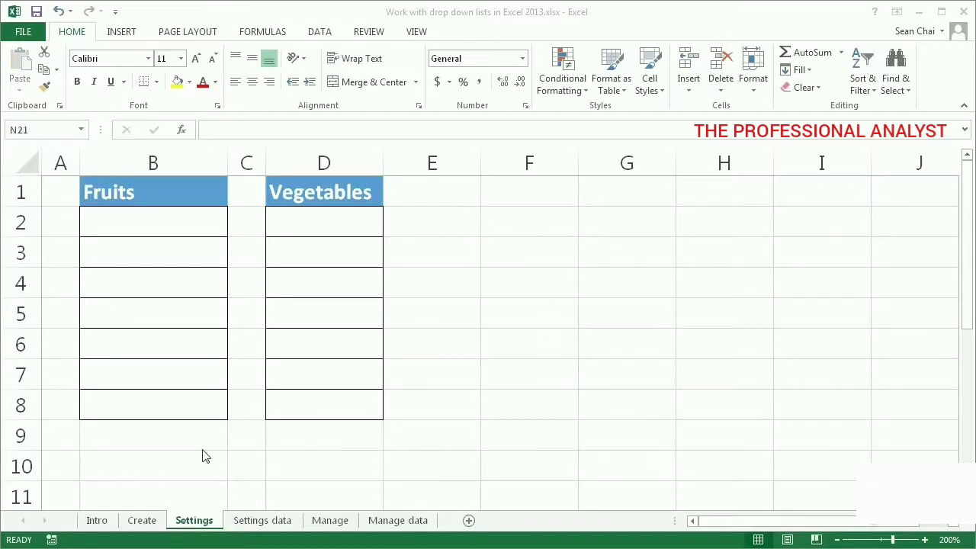
Name the vegetable range C2:C5 on the Settings data sheet _Veggies and reselect the range to check its name.
left_click(262, 520)
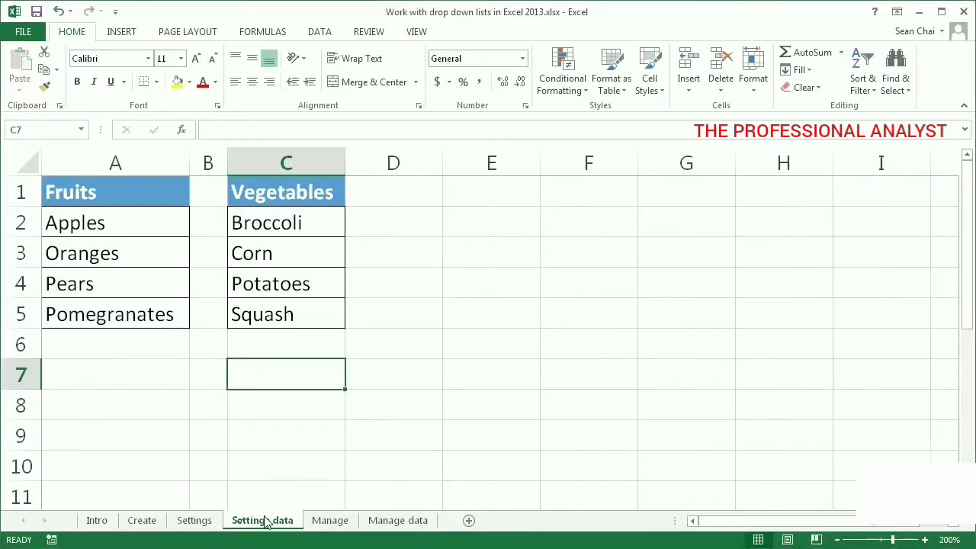
left_click(285, 223)
left_click_drag(286, 223, 285, 313)
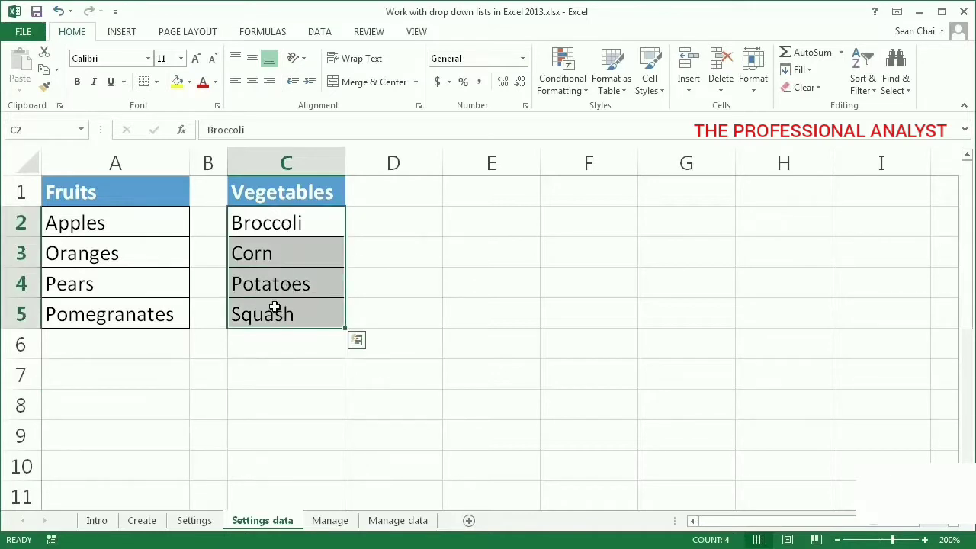
left_click(13, 130)
type("Veggies")
left_click(272, 378)
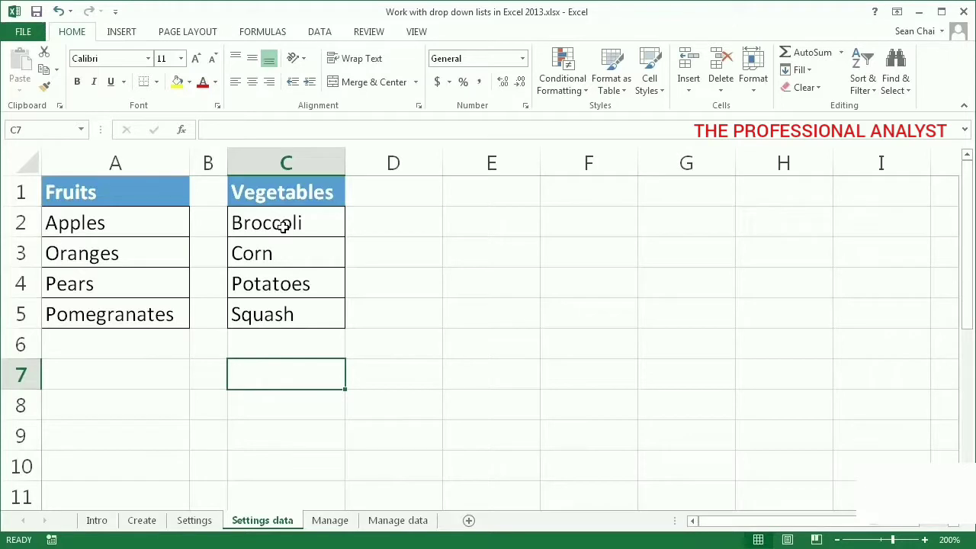
left_click_drag(281, 222, 290, 311)
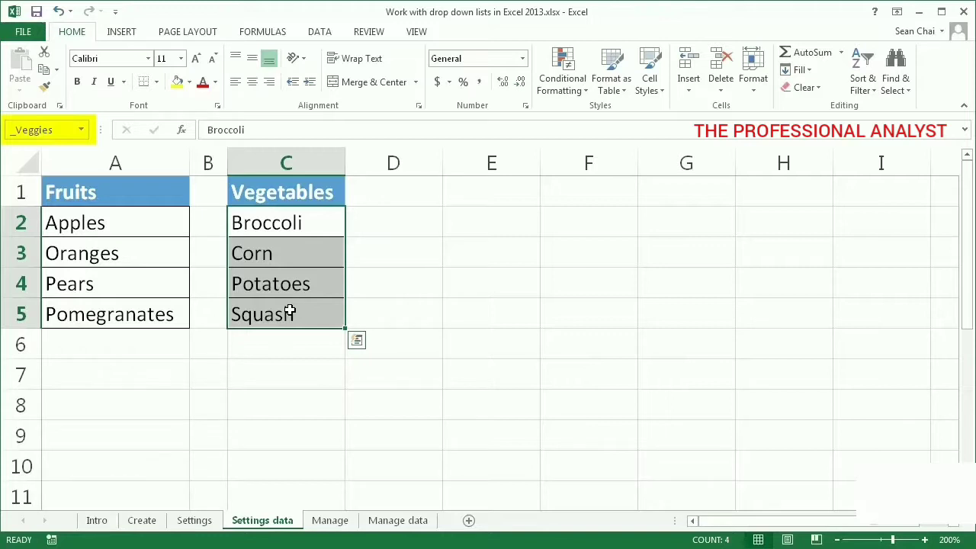
Give cell D2 under Vegetables on the Settings sheet a List data validation with the named range _Veggies as source.
key("ctrl+Page_Up")
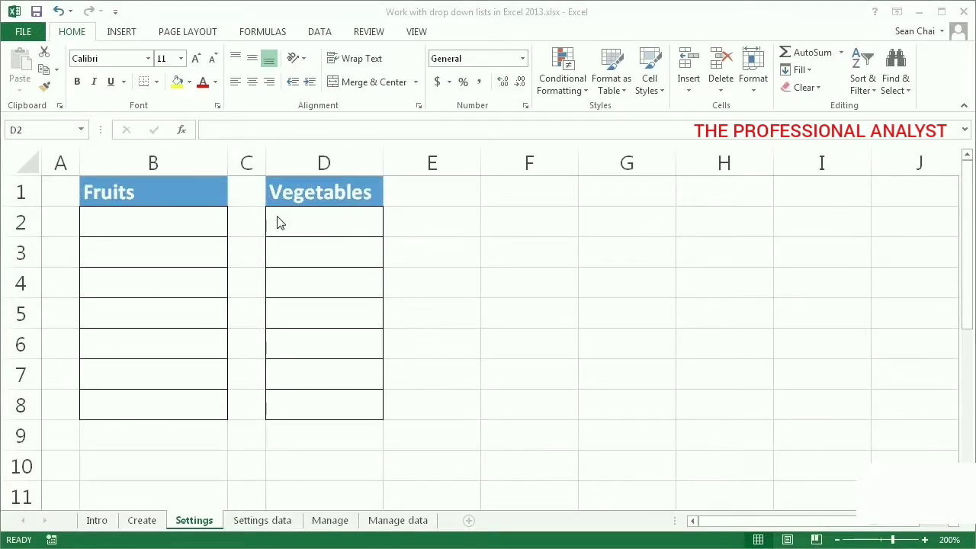
left_click(277, 223)
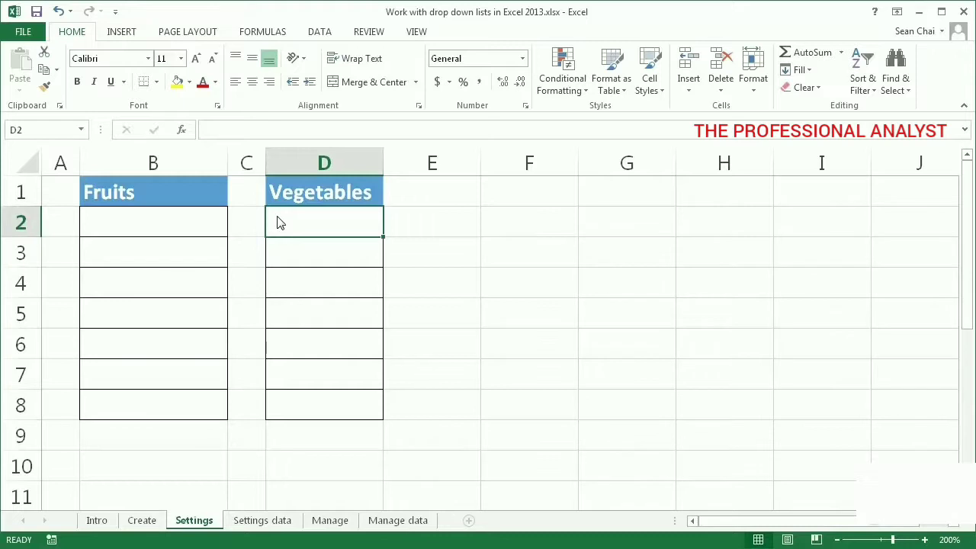
left_click(323, 35)
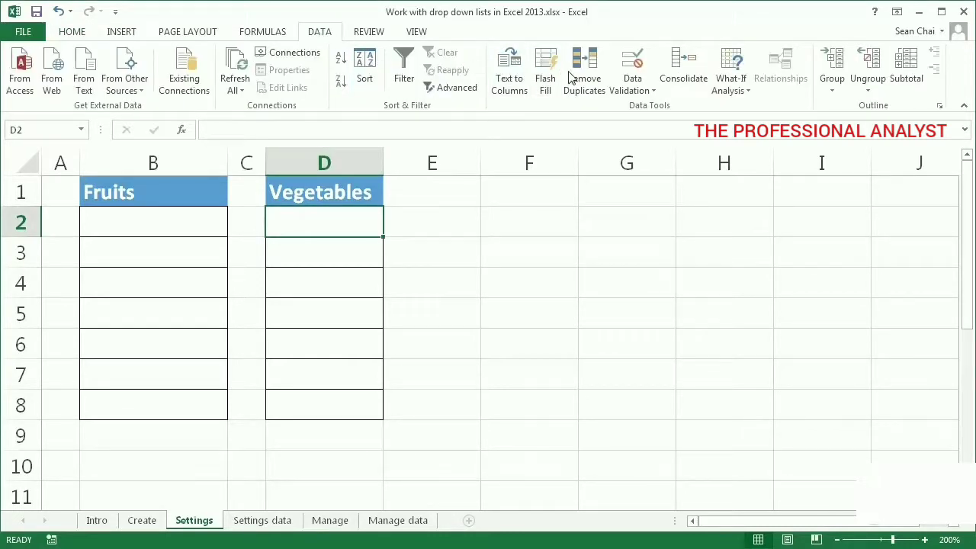
left_click(629, 67)
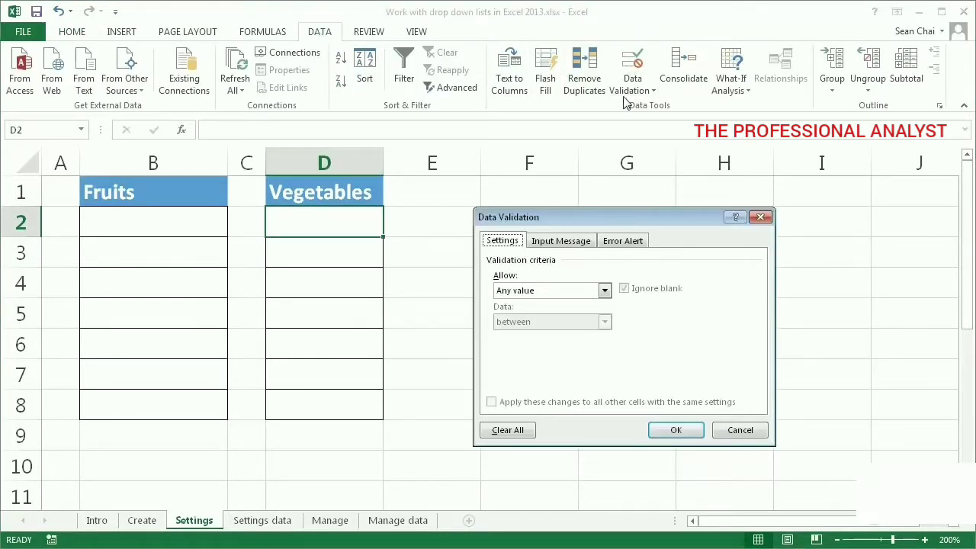
left_click(605, 293)
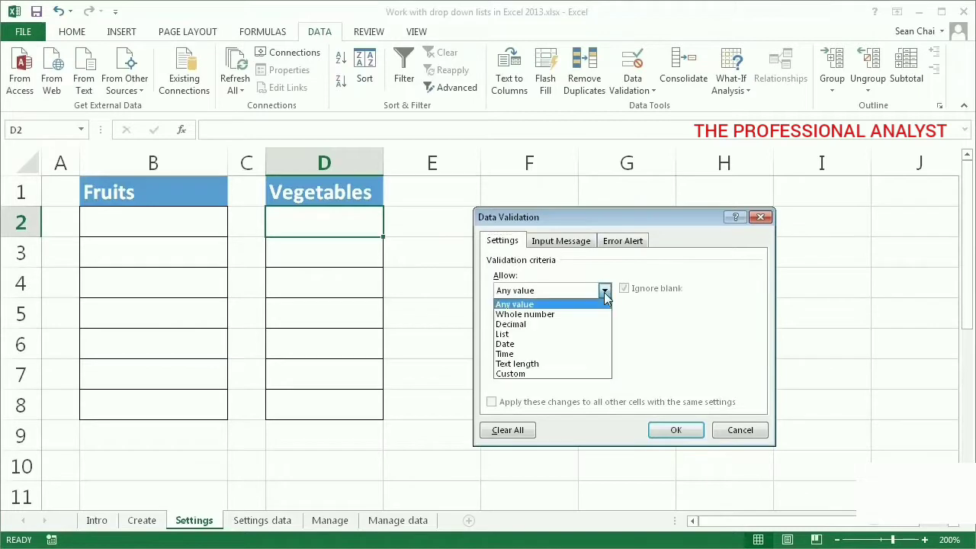
left_click(580, 334)
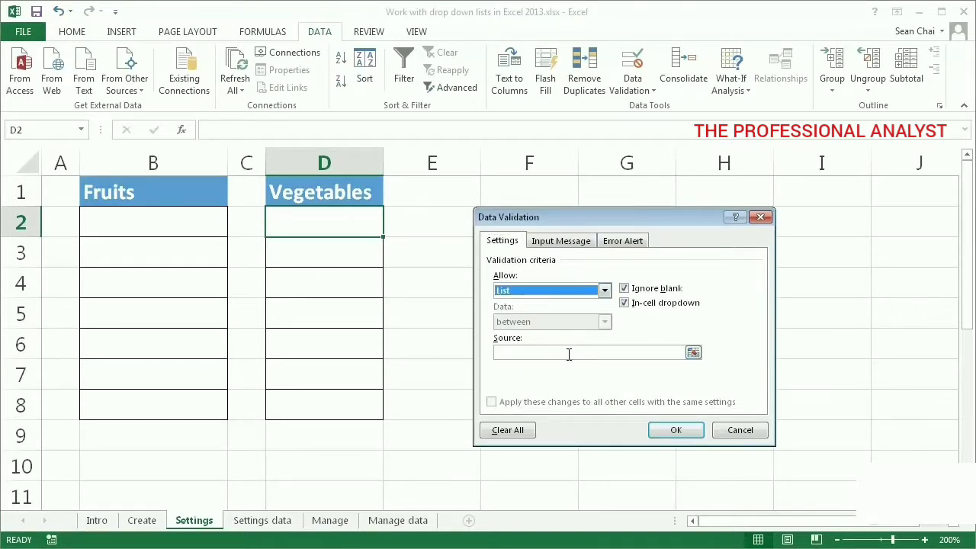
left_click(568, 353)
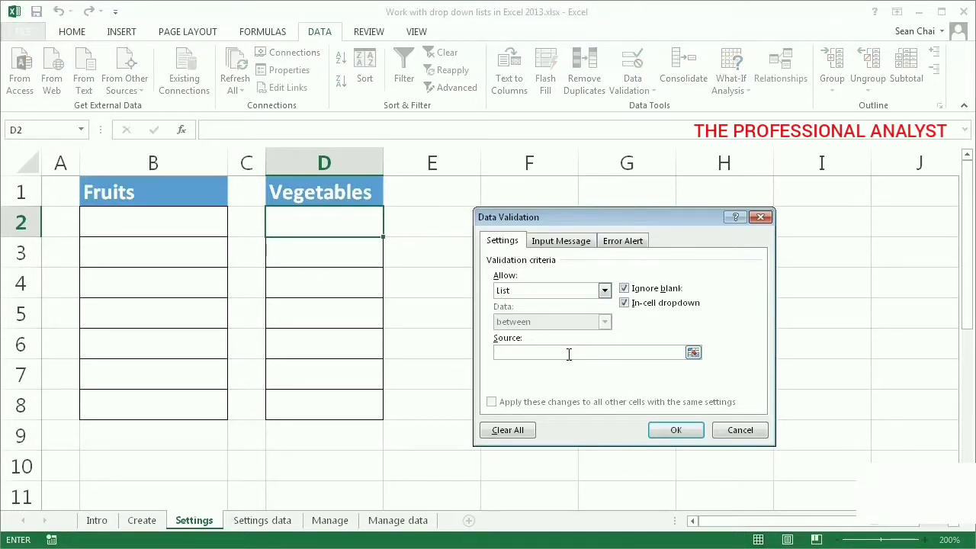
key("F3")
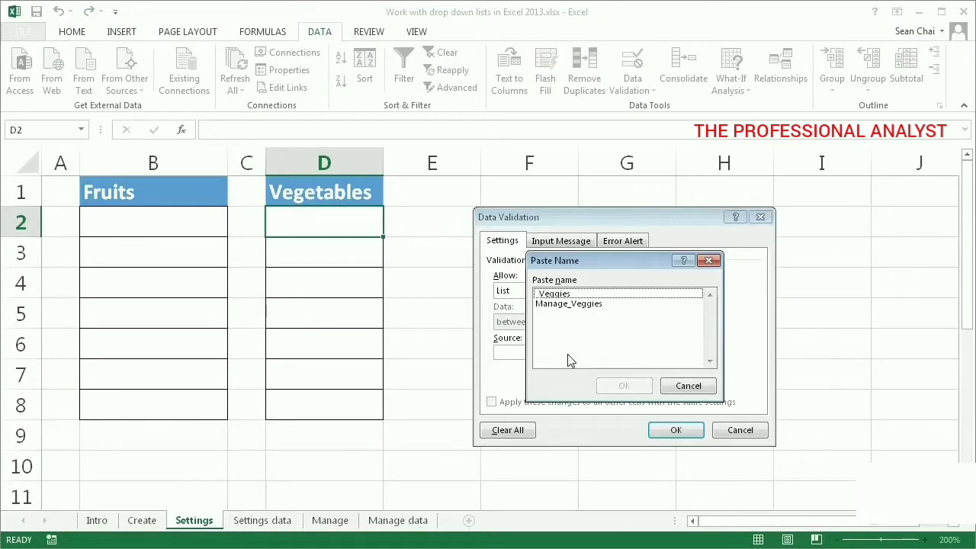
left_click(576, 297)
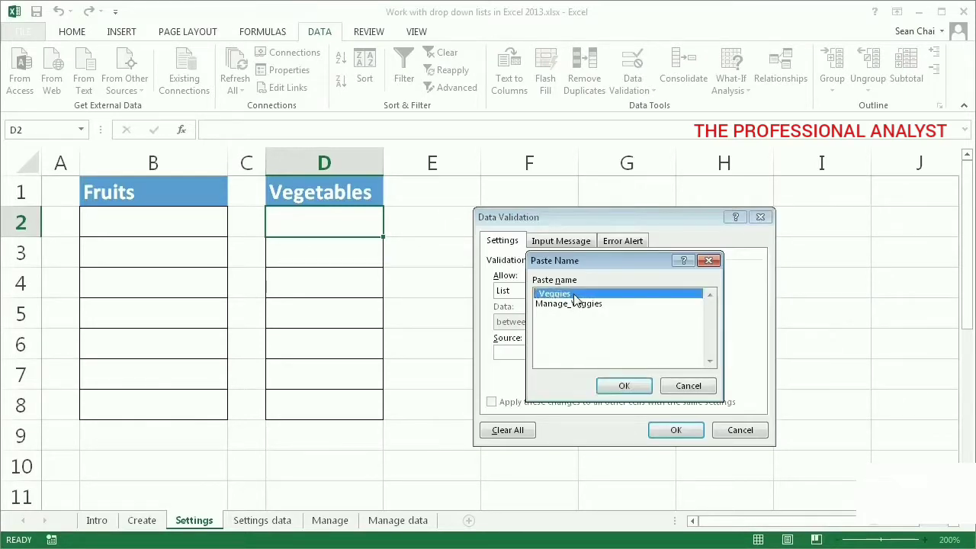
left_click(610, 387)
left_click(662, 430)
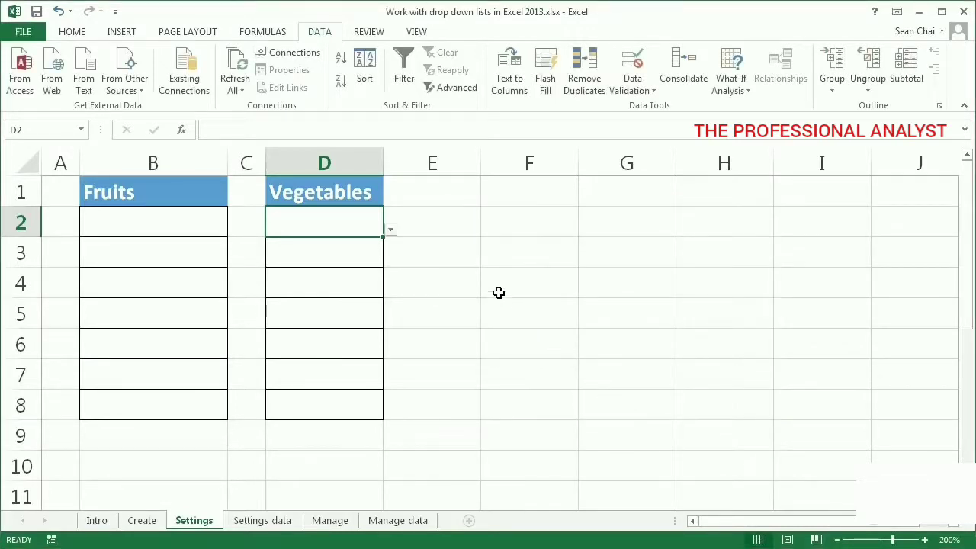
Test the drop-down list in D2 by choosing Broccoli, and clear the cell again.
left_click(390, 231)
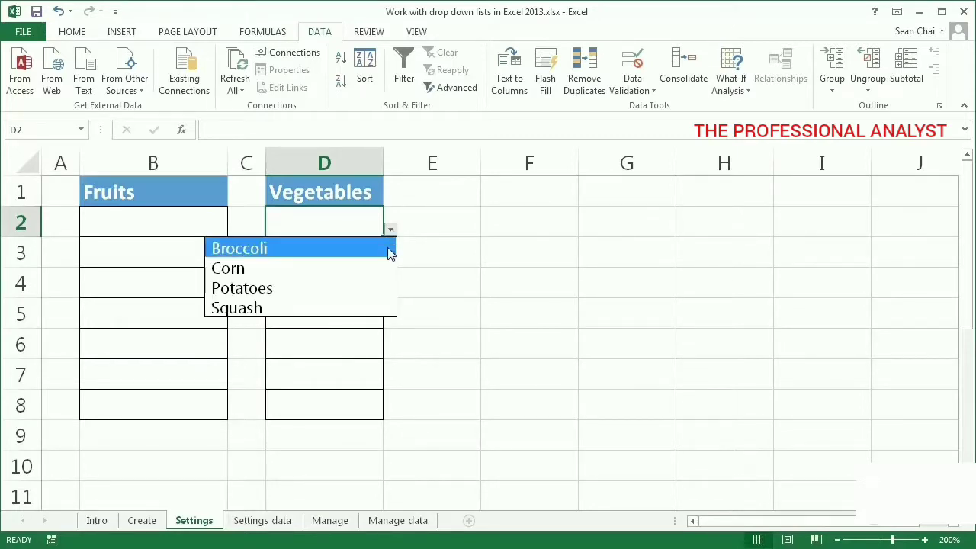
left_click(388, 249)
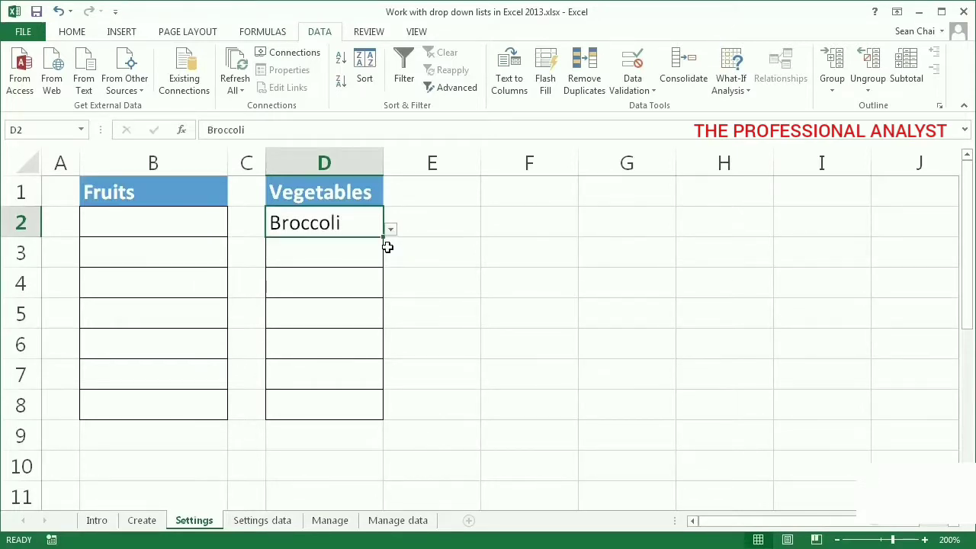
key("Delete")
Copy the empty drop-down cell D2 under Vegetables.
key("ctrl+c")
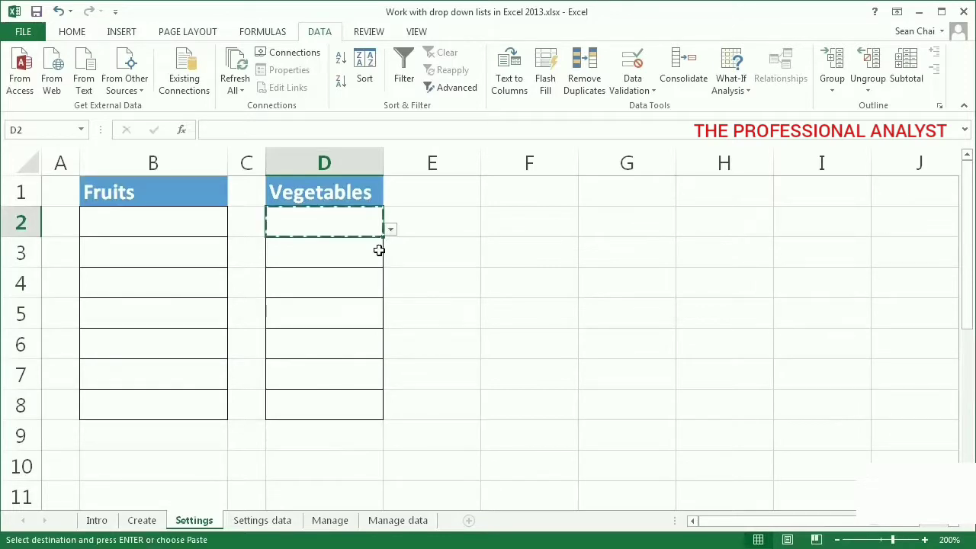